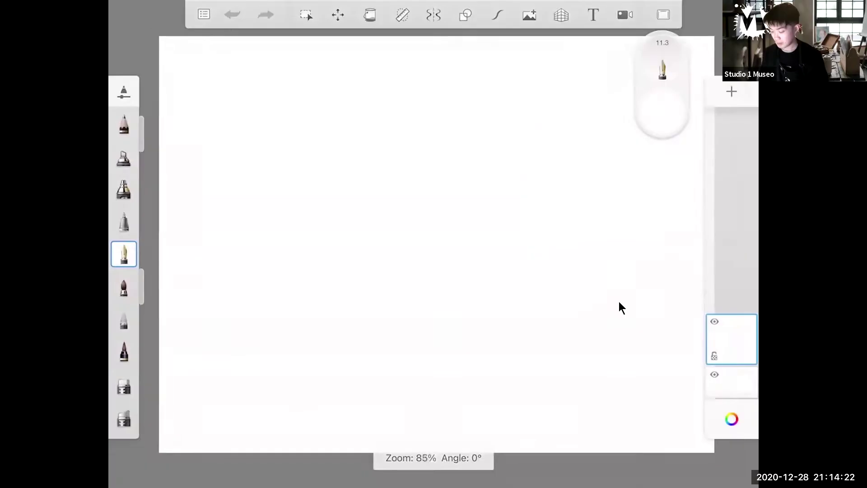
Scroll through the brush palette beside the blank white canvas
scroll(618, 302, "down", 3)
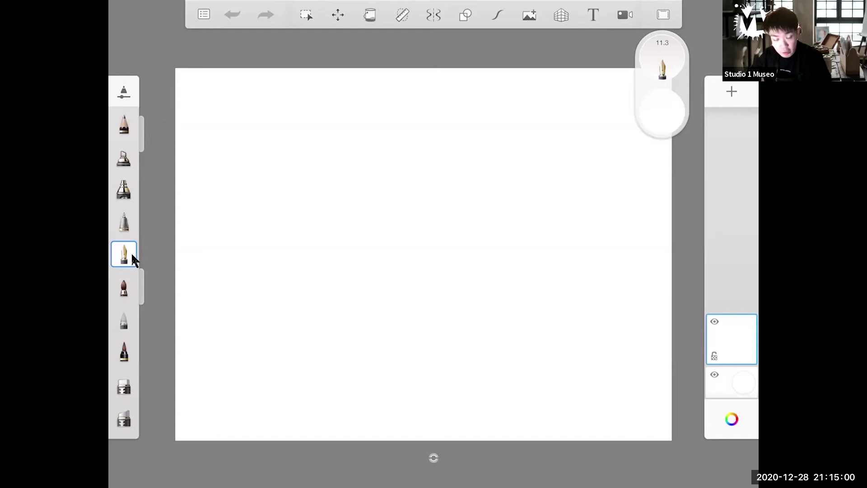
scroll(135, 191, "down", 3)
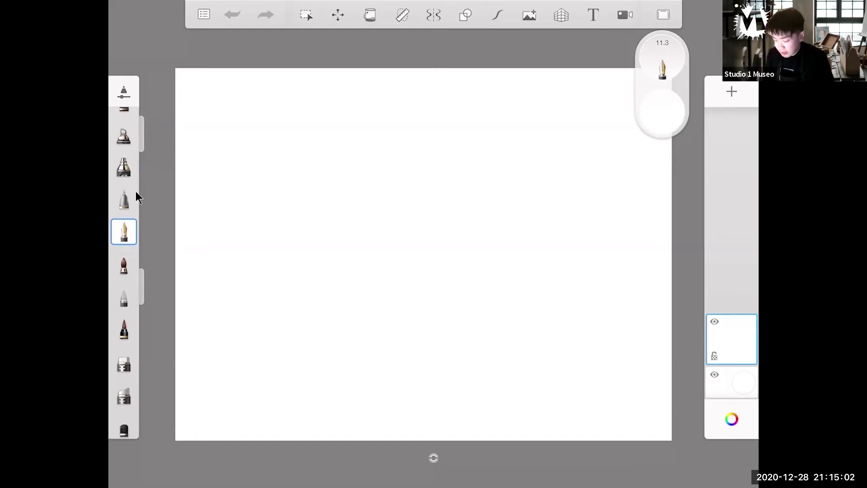
scroll(135, 191, "down", 3)
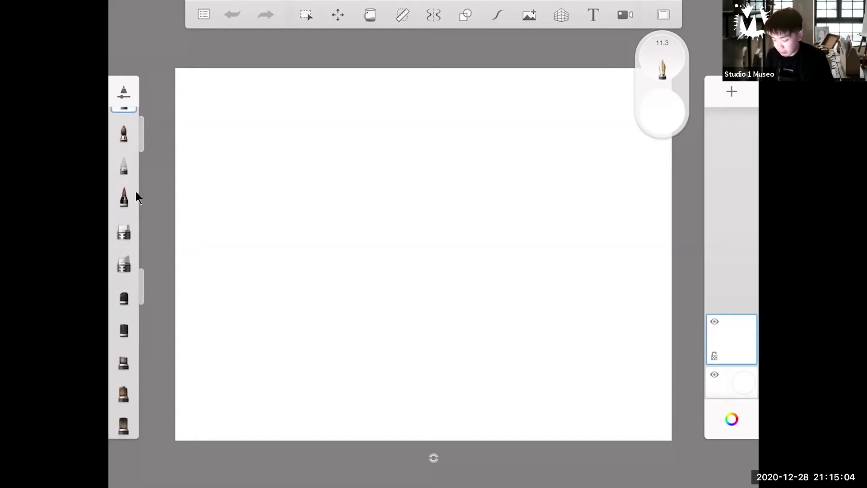
scroll(135, 191, "down", 1)
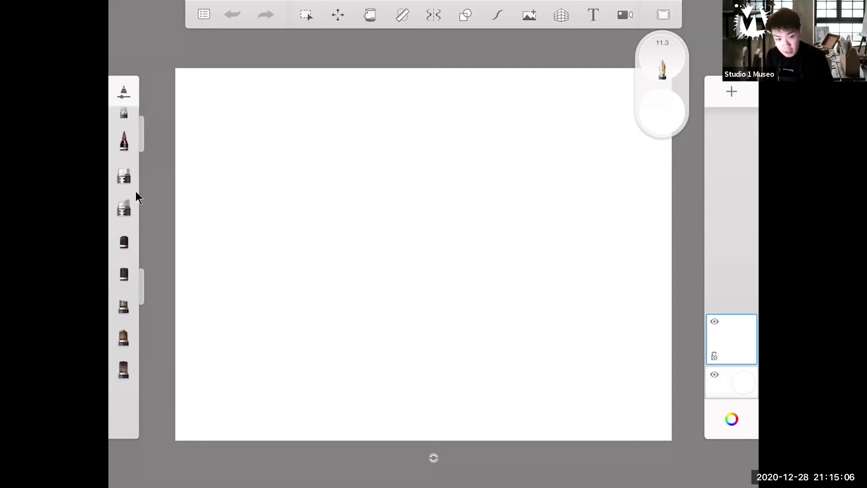
scroll(135, 191, "up", 2)
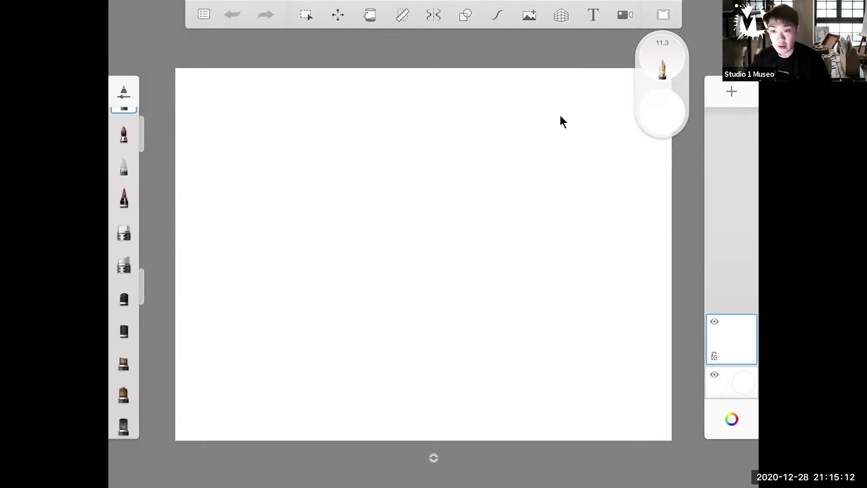
Set the painting colour to black from the colour puck
left_click(651, 103)
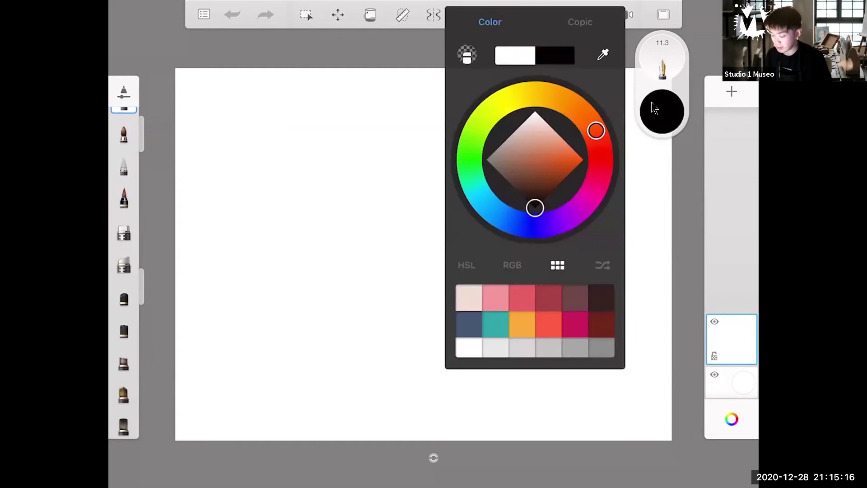
left_click(651, 103)
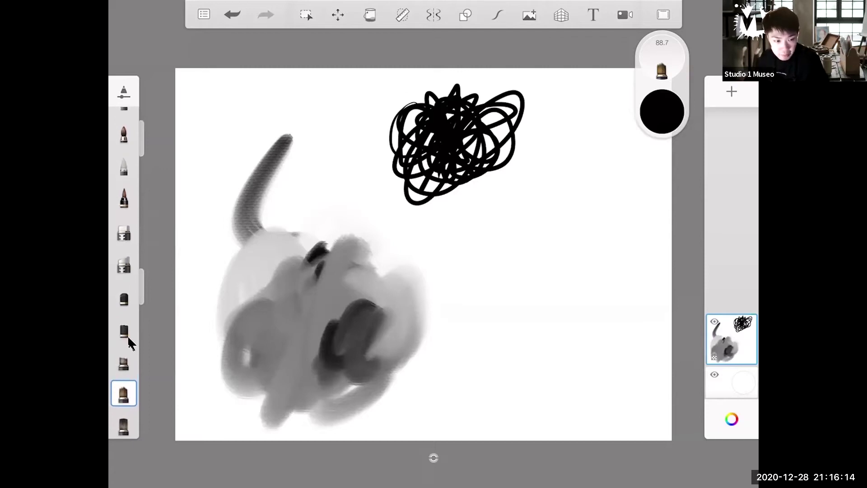
Select the Synthetic Acrylic brush and bring up its settings
left_click(114, 372)
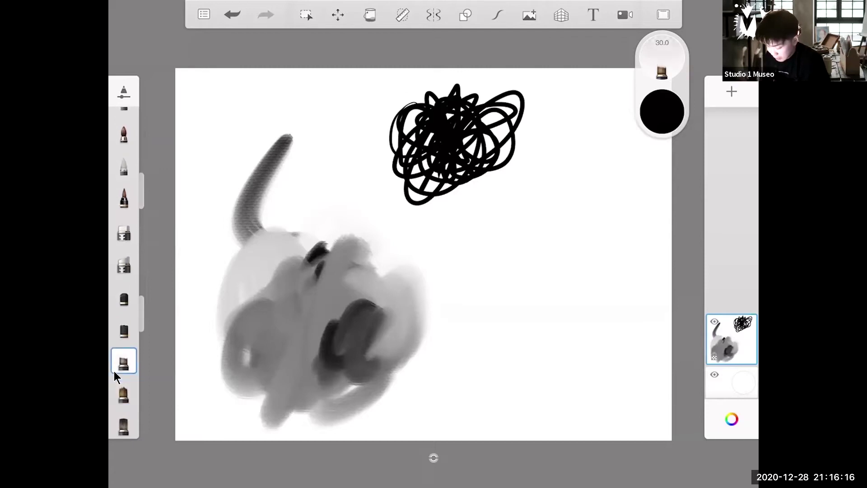
left_click(114, 371)
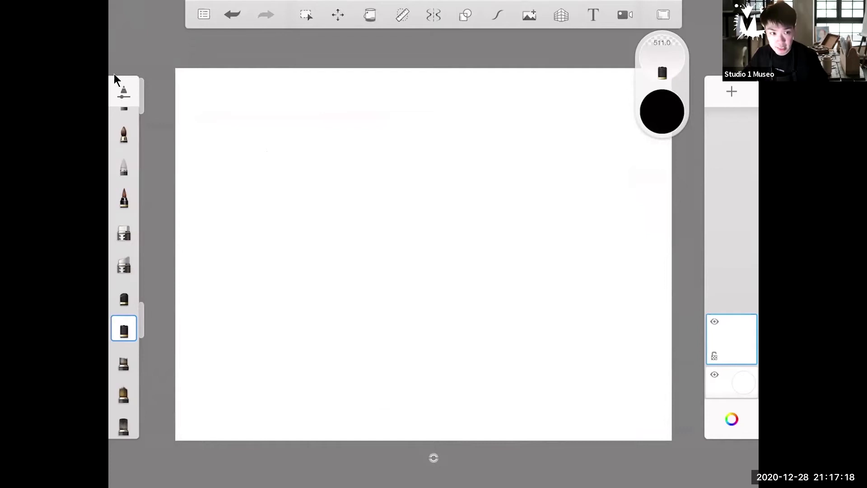
Show the Chalk Pastel brush settings at size 511.0 and 75% opacity
left_click(130, 108)
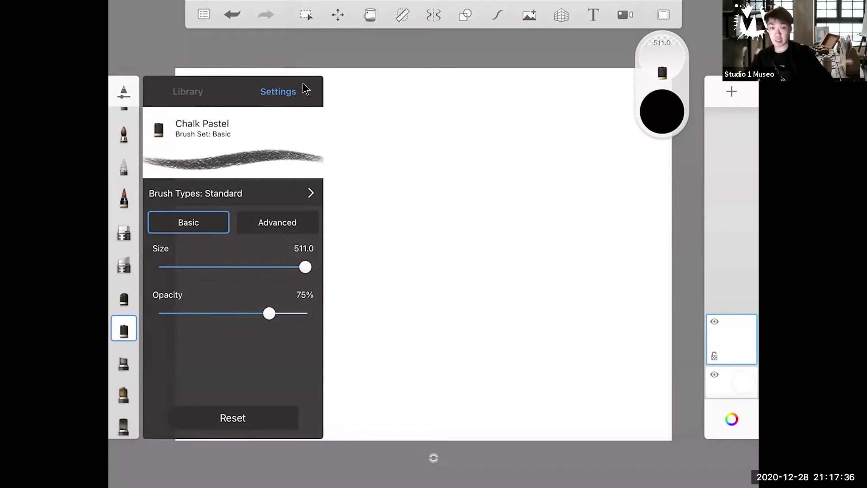
Switch the brush panel to Library and browse through the brush sets
left_click(187, 84)
scroll(232, 307, "down", 20)
scroll(233, 307, "up", 15)
scroll(233, 307, "up", 5)
scroll(233, 307, "down", 15)
scroll(233, 307, "down", 10)
scroll(233, 307, "down", 6)
scroll(232, 307, "up", 8)
scroll(233, 307, "up", 8)
scroll(233, 307, "up", 10)
scroll(232, 307, "up", 6)
scroll(232, 307, "up", 5)
Try the Speckled brush, then select Synthetic Acrylic from the Basic set
left_click(267, 377)
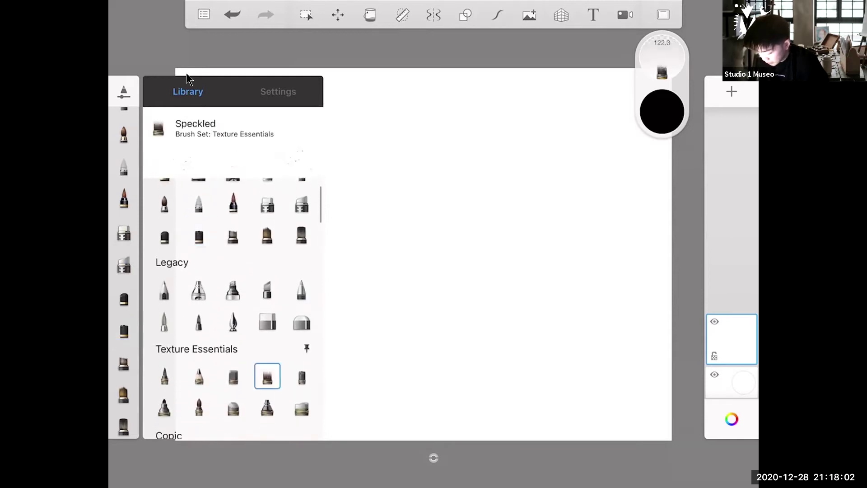
scroll(232, 308, "down", 1)
scroll(233, 307, "up", 2)
scroll(232, 307, "up", 1)
left_click(232, 281)
Select the Synthetic Oil brush and scroll down the brush library
left_click(267, 281)
scroll(233, 307, "down", 3)
scroll(232, 307, "down", 5)
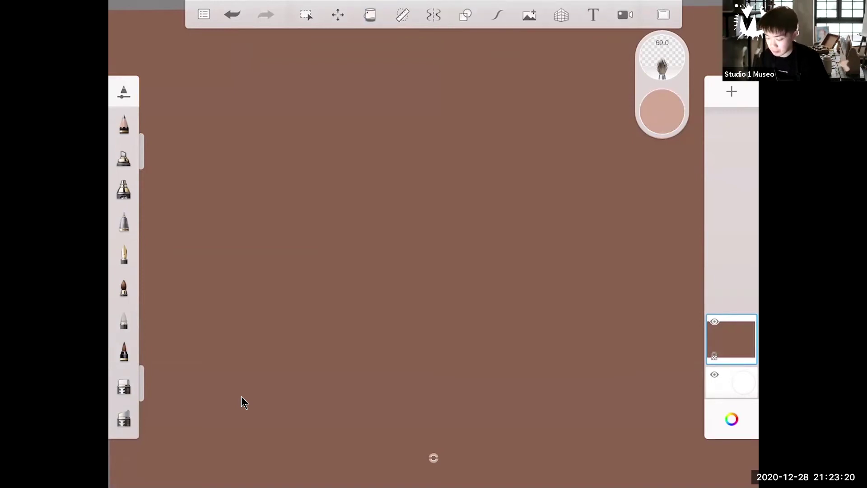
Switch to the soft pencil brush and paint a soft pink blob left of centre
left_click(124, 125)
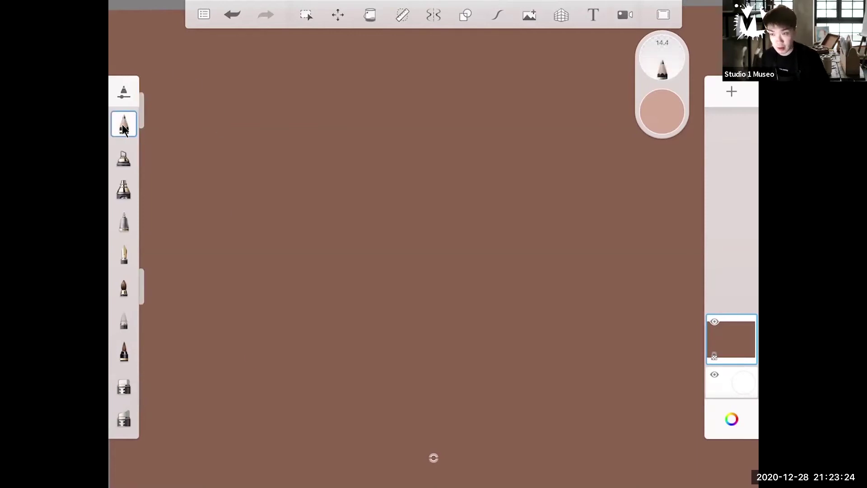
mouse_move(356, 223)
left_mouse_down()
mouse_move(336, 181)
mouse_move(379, 208)
left_mouse_up()
mouse_move(303, 172)
left_mouse_down()
mouse_move(393, 225)
mouse_move(411, 199)
mouse_move(344, 162)
left_mouse_up()
mouse_move(434, 212)
left_mouse_down()
mouse_move(361, 138)
mouse_move(456, 203)
left_mouse_up()
left_click_drag(411, 185, 474, 214)
Paint diagonal fur strokes on both sides of the pink blob
left_click_drag(239, 207, 334, 271)
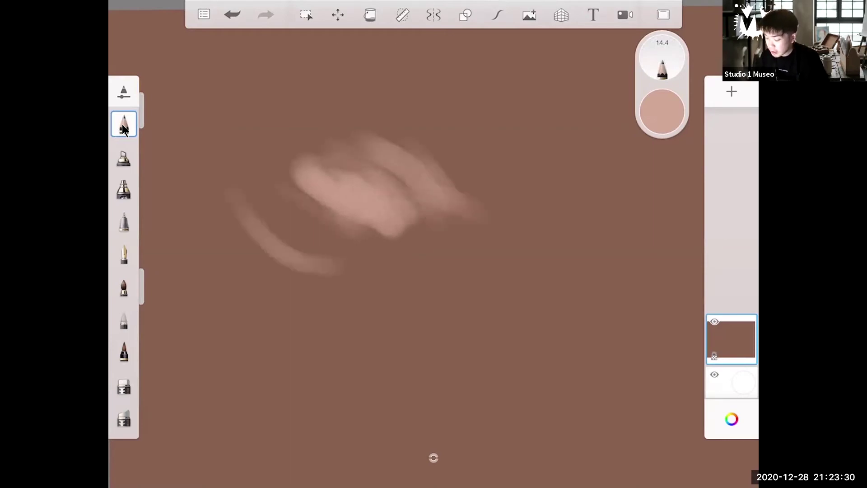
left_click_drag(228, 186, 307, 275)
left_click_drag(275, 208, 330, 253)
left_click_drag(223, 147, 285, 221)
left_click_drag(255, 149, 348, 250)
left_click_drag(402, 104, 487, 216)
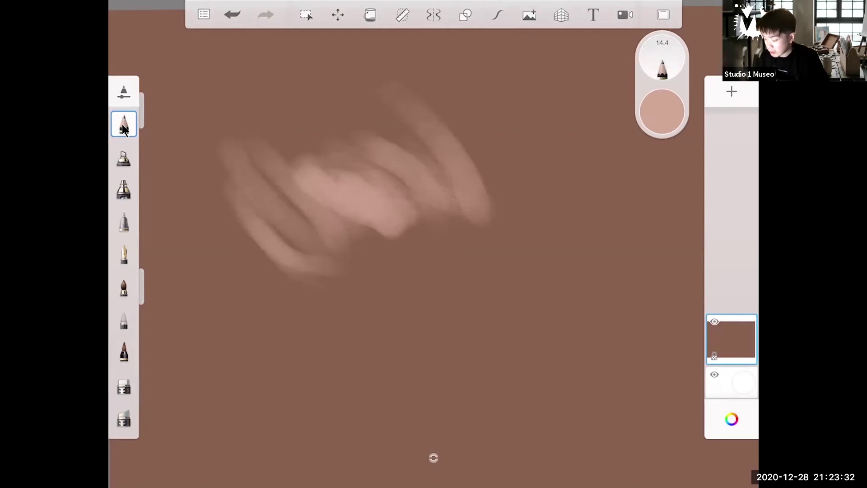
left_click_drag(433, 86, 538, 217)
left_click_drag(492, 100, 587, 207)
left_click_drag(549, 101, 590, 183)
Add diagonal fur strokes below the blob and across the lower left
left_click_drag(316, 230, 438, 321)
left_click_drag(348, 219, 427, 296)
left_click_drag(402, 221, 459, 298)
left_click_drag(443, 187, 497, 296)
left_click_drag(483, 154, 544, 280)
left_click_drag(597, 264, 555, 132)
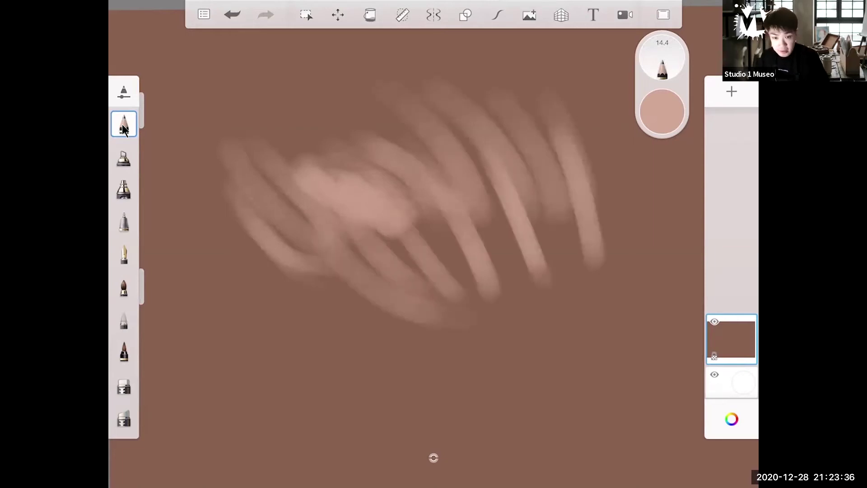
left_click_drag(267, 253, 429, 356)
left_click_drag(302, 235, 409, 334)
left_click_drag(210, 264, 402, 399)
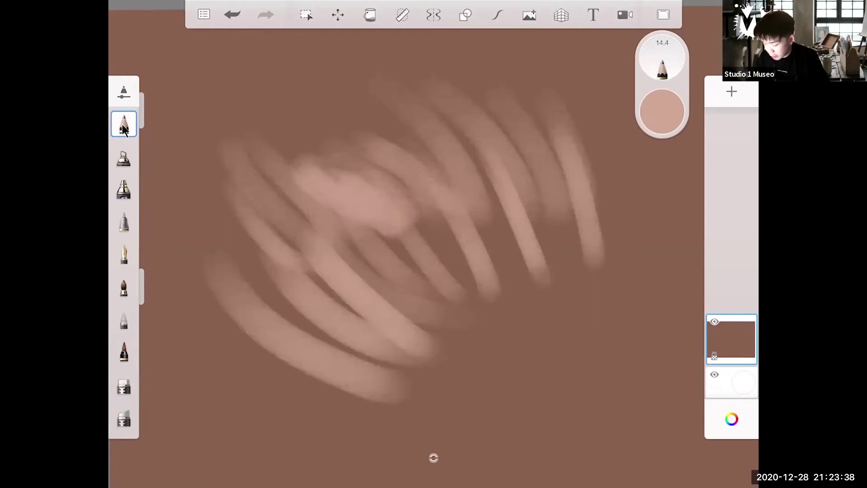
left_click_drag(243, 241, 393, 371)
Add pink fur strokes along the right edge and lower centre
left_click_drag(560, 253, 540, 339)
left_click_drag(592, 138, 601, 329)
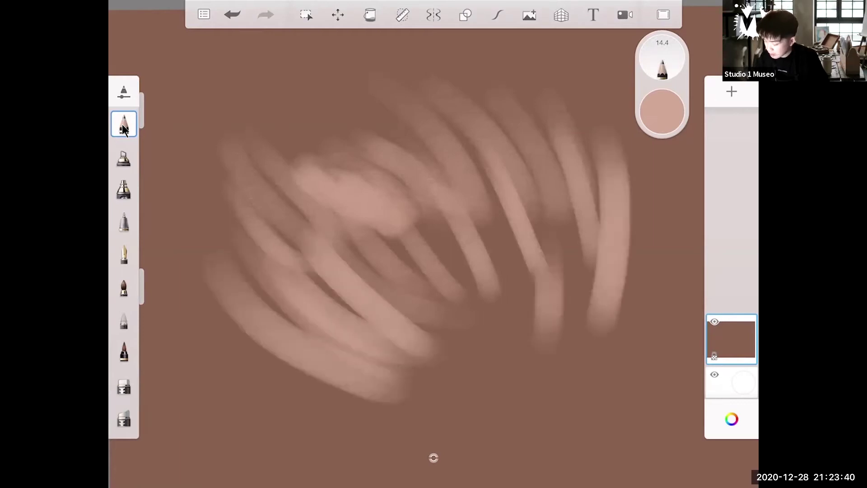
left_click_drag(580, 122, 619, 300)
left_click_drag(642, 258, 646, 312)
left_click_drag(641, 176, 651, 271)
left_click_drag(443, 262, 515, 375)
mouse_move(379, 269)
left_mouse_down()
mouse_move(497, 388)
mouse_move(398, 384)
left_mouse_up()
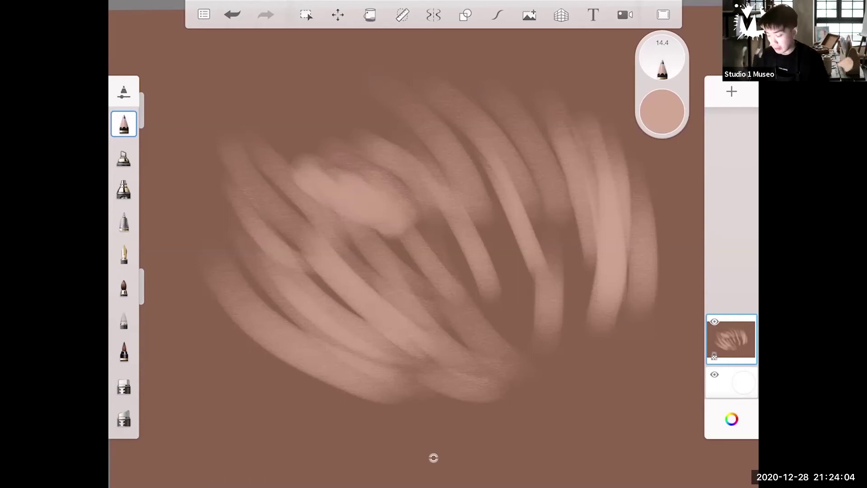
Choose the Hair brush from the Artist set in the Brush Library
left_click(123, 93)
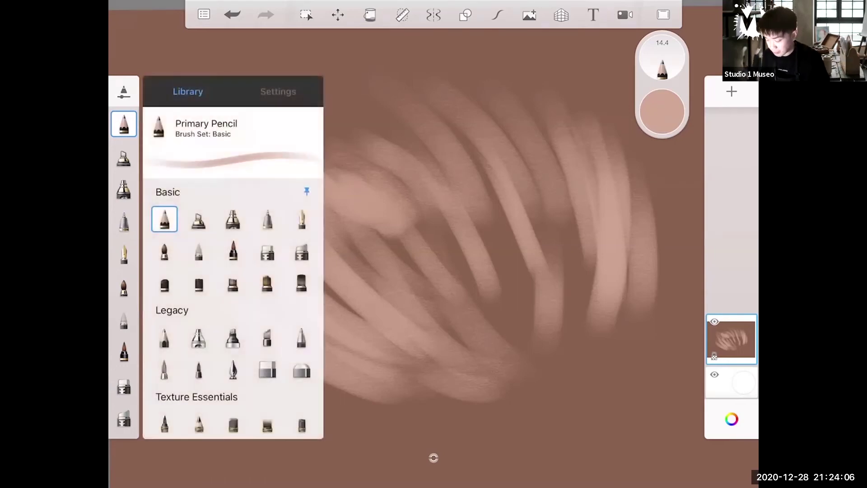
scroll(233, 307, "down", 20)
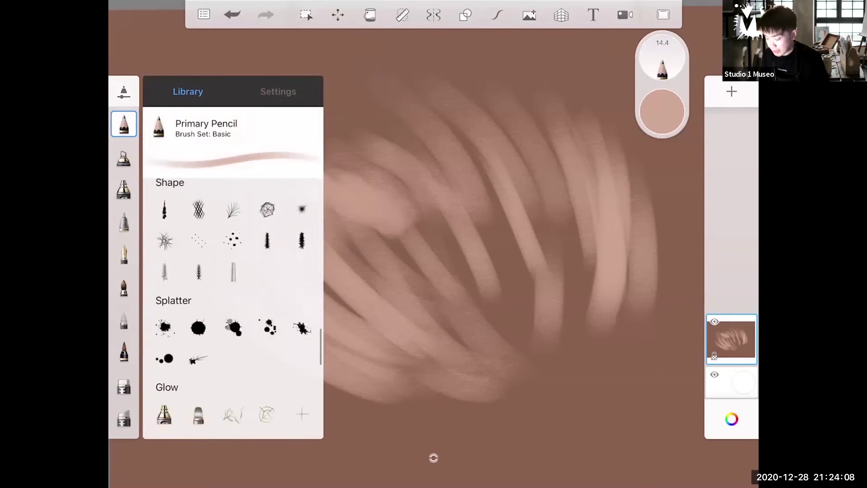
scroll(233, 307, "down", 5)
scroll(233, 308, "up", 6)
scroll(233, 307, "down", 2)
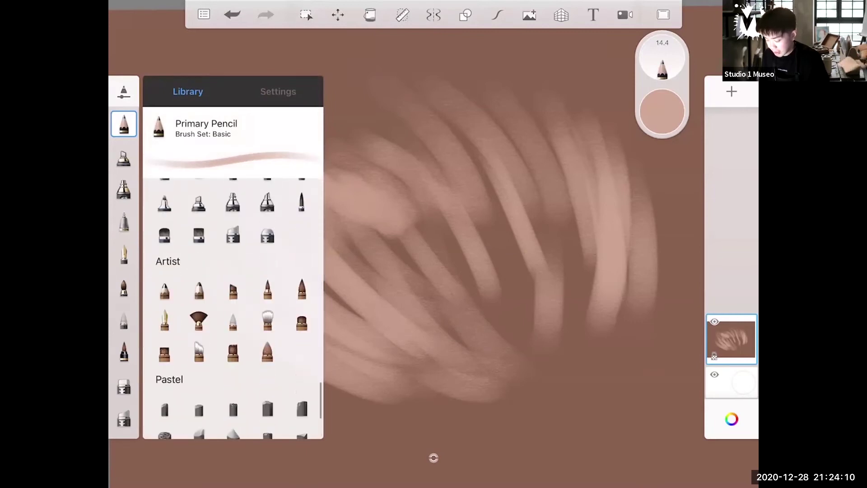
left_click(199, 351)
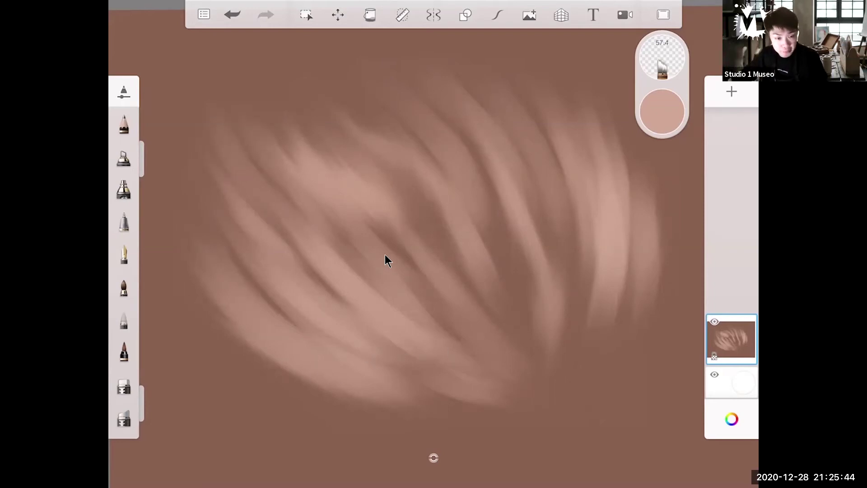
Lighten the paint to pale pink and select the Synthetic Bristle Round Brush
left_click(662, 121)
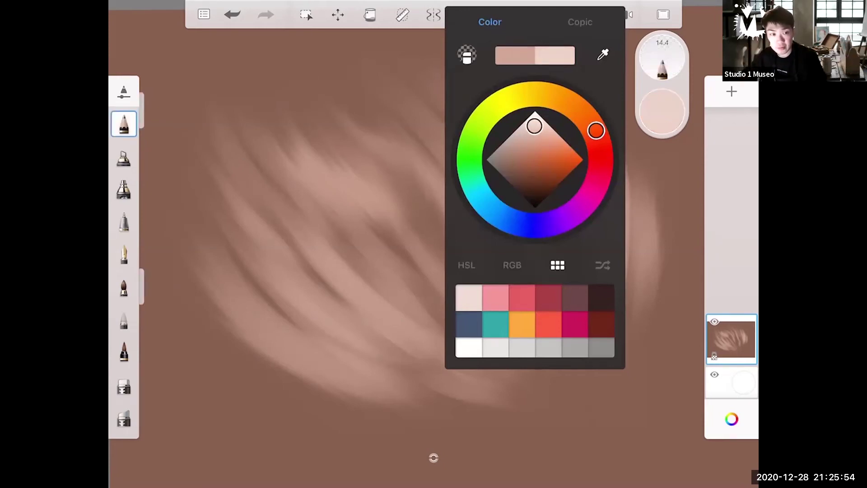
left_click(122, 90)
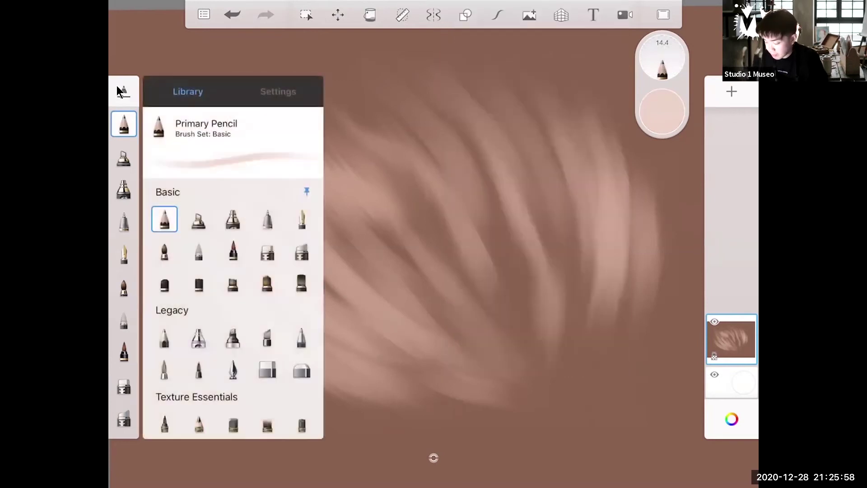
scroll(233, 312, "down", 10)
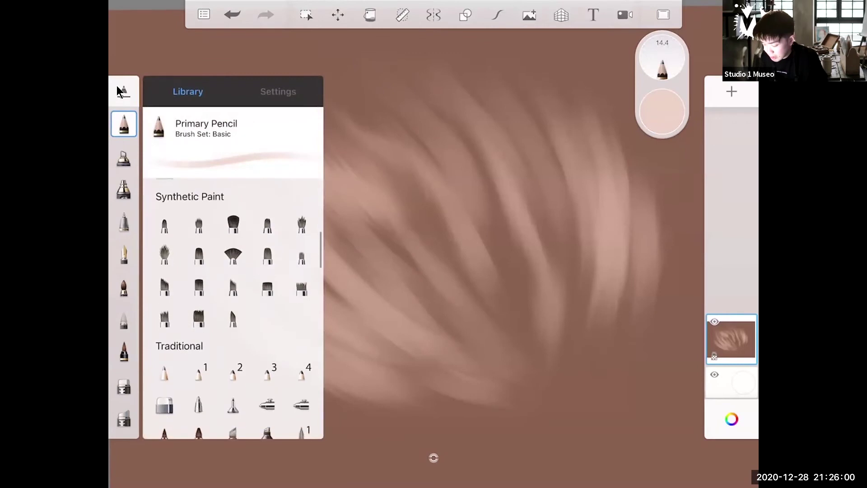
left_click(165, 255)
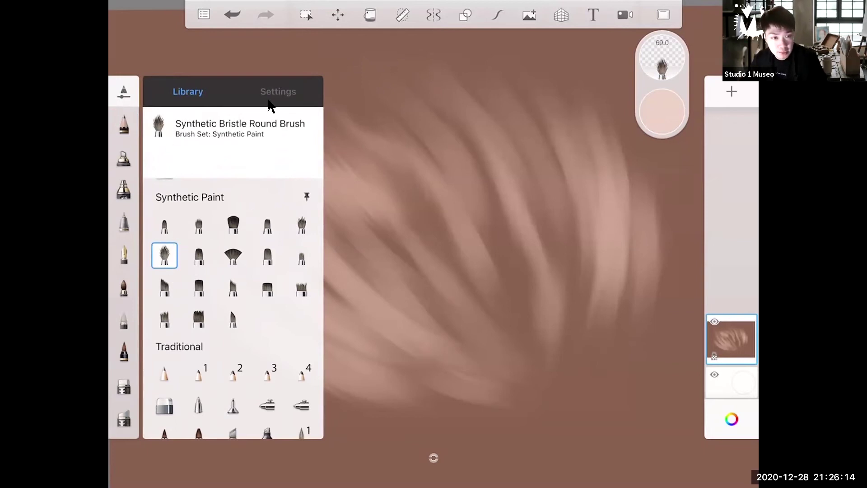
Adjust the bristle brush's Size, Flow and Strength sliders to 49.3, 55% and 38%
left_click(288, 77)
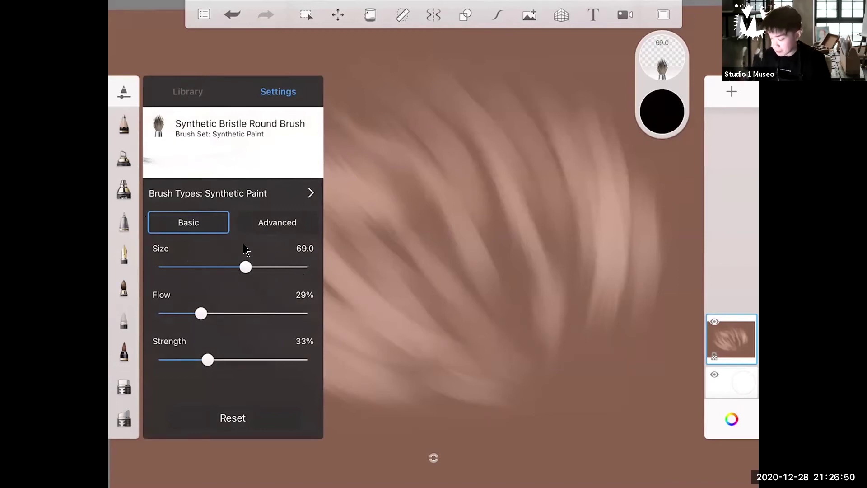
mouse_move(246, 267)
left_mouse_down()
mouse_move(186, 267)
mouse_move(254, 267)
mouse_move(230, 267)
left_mouse_up()
mouse_move(201, 313)
left_mouse_down()
mouse_move(277, 313)
mouse_move(219, 313)
mouse_move(265, 313)
left_mouse_up()
mouse_move(207, 359)
left_mouse_down()
mouse_move(270, 360)
mouse_move(178, 359)
mouse_move(277, 360)
mouse_move(161, 360)
mouse_move(304, 360)
mouse_move(198, 359)
mouse_move(288, 359)
mouse_move(251, 360)
left_mouse_up()
mouse_move(264, 313)
left_mouse_down()
mouse_move(206, 313)
mouse_move(270, 313)
mouse_move(211, 313)
mouse_move(240, 313)
left_mouse_up()
mouse_move(250, 359)
left_mouse_down()
mouse_move(182, 359)
mouse_move(291, 360)
mouse_move(199, 360)
mouse_move(244, 360)
mouse_move(215, 359)
left_mouse_up()
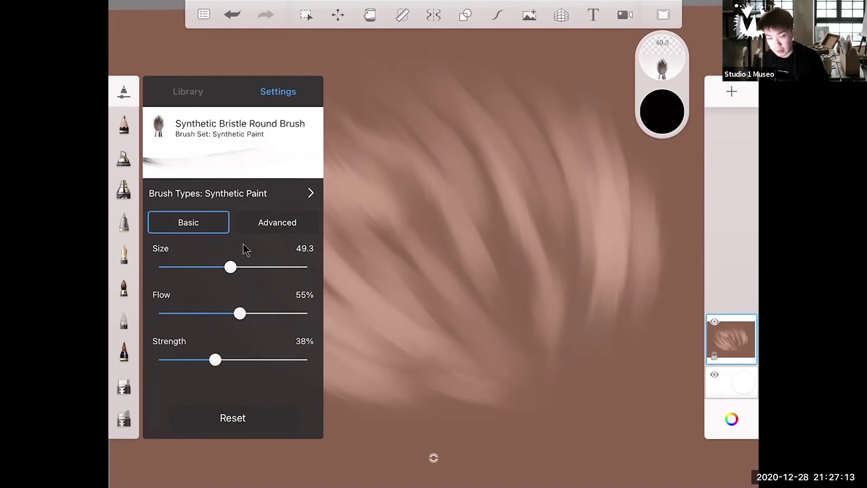
In Advanced pressure settings, set Size with Heavy Pressure to 12.9
left_click(270, 222)
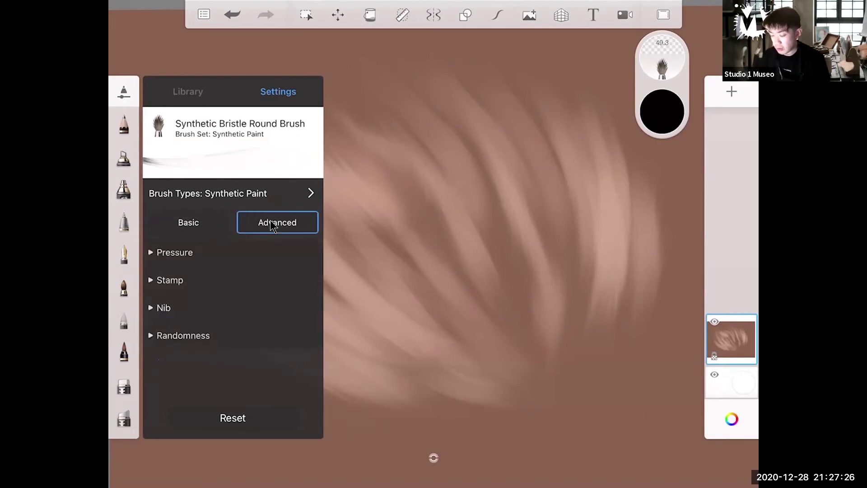
left_click(194, 252)
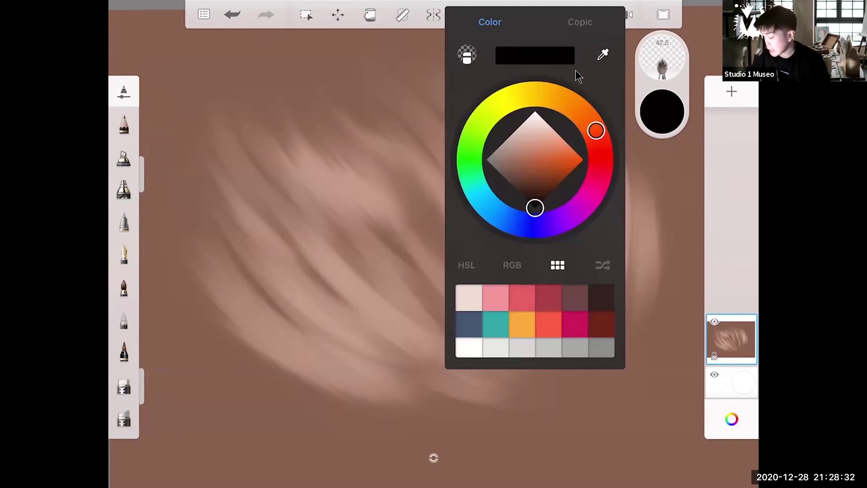
Sample a pink tone from the fur strokes and lighten it to a pale pink
key("i")
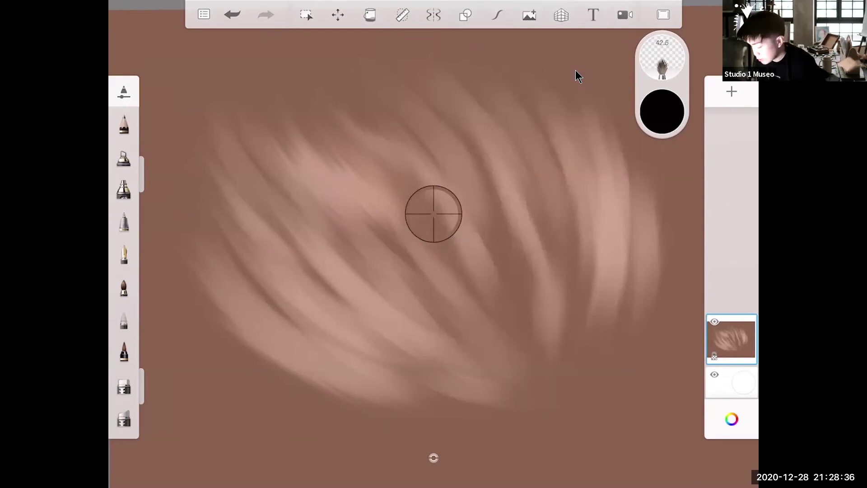
mouse_move(434, 214)
left_mouse_down()
mouse_move(434, 178)
mouse_move(397, 166)
mouse_move(340, 276)
mouse_move(277, 348)
mouse_move(288, 343)
mouse_move(289, 356)
mouse_move(265, 385)
mouse_move(337, 277)
mouse_move(412, 212)
mouse_move(554, 212)
mouse_move(636, 191)
mouse_move(591, 140)
mouse_move(519, 111)
mouse_move(319, 95)
mouse_move(250, 147)
mouse_move(272, 269)
mouse_move(271, 356)
mouse_move(326, 379)
mouse_move(289, 291)
mouse_move(359, 226)
mouse_move(493, 248)
mouse_move(608, 201)
mouse_move(554, 137)
mouse_move(543, 180)
mouse_move(610, 232)
mouse_move(598, 260)
mouse_move(383, 322)
mouse_move(523, 340)
mouse_move(555, 201)
mouse_move(414, 296)
mouse_move(507, 325)
mouse_move(435, 256)
mouse_move(488, 324)
mouse_move(565, 282)
mouse_move(607, 227)
left_mouse_up()
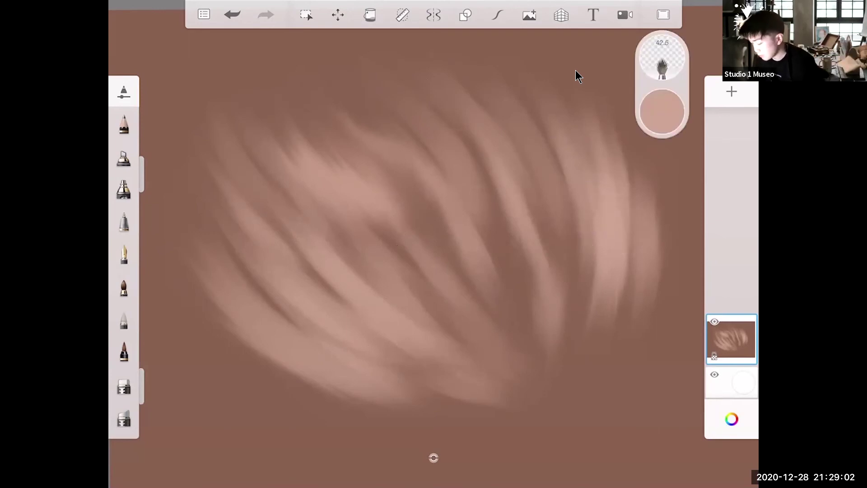
left_click(662, 112)
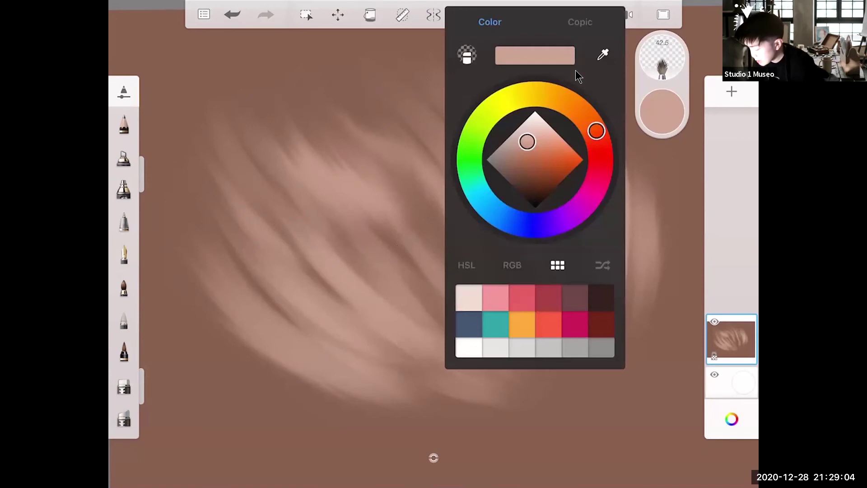
left_click_drag(527, 142, 537, 126)
left_click(663, 112)
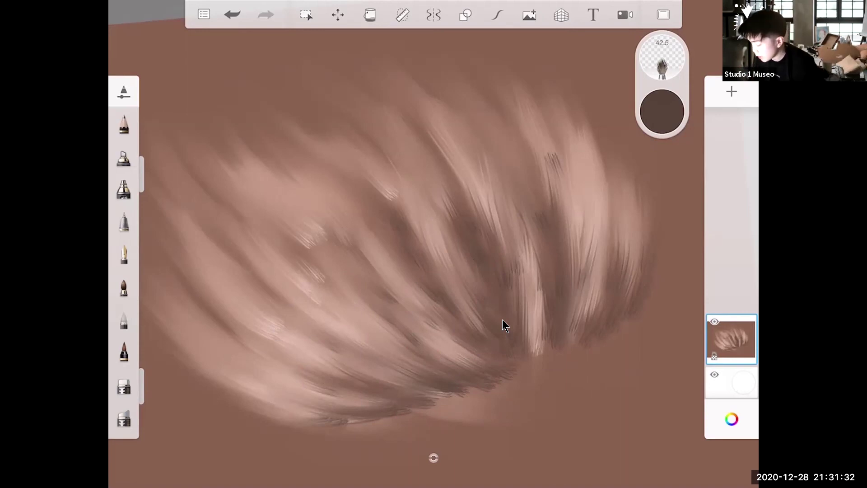
Add a new empty layer above the fur painting with Ctrl+L
key("ctrl+l")
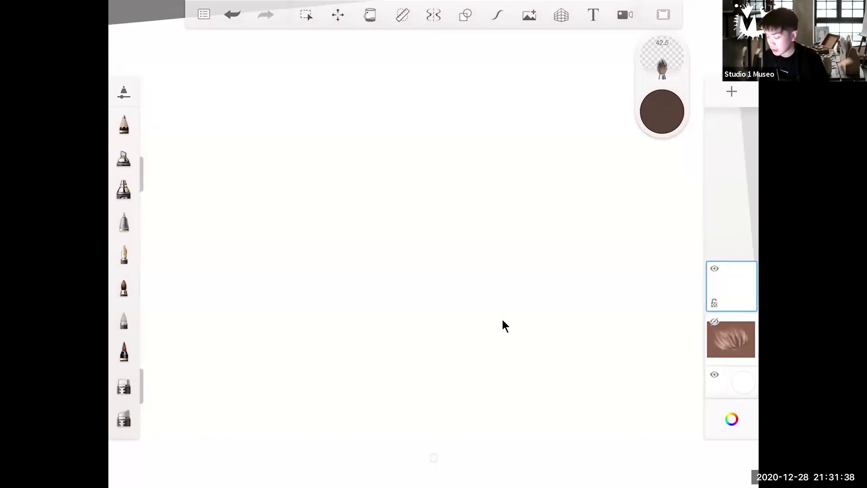
Zoom out so the whole blank white canvas fits in view
scroll(502, 319, "down", 3)
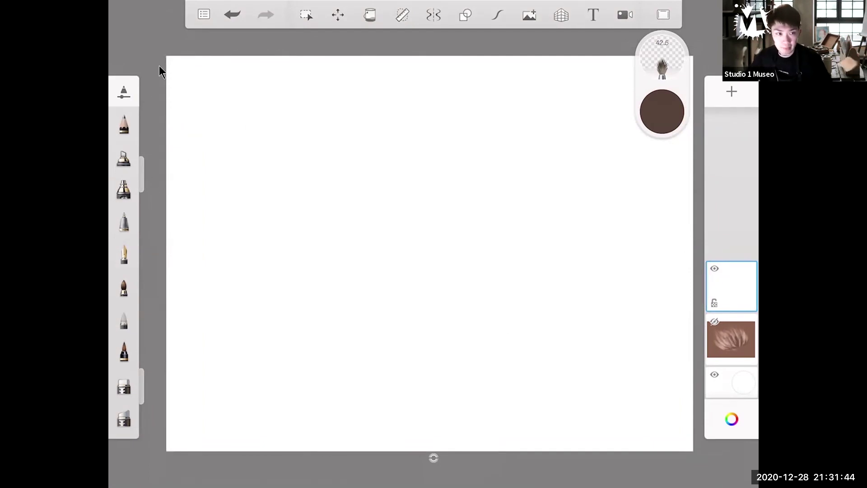
Select the Star Pattern brush from the Half Tone set in the Brush Library
left_click(123, 94)
left_click(124, 100)
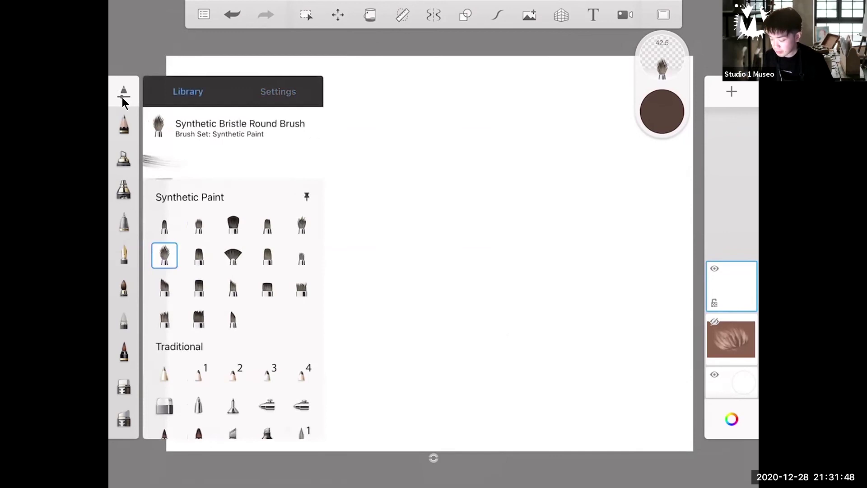
scroll(234, 307, "down", 5)
scroll(233, 307, "down", 3)
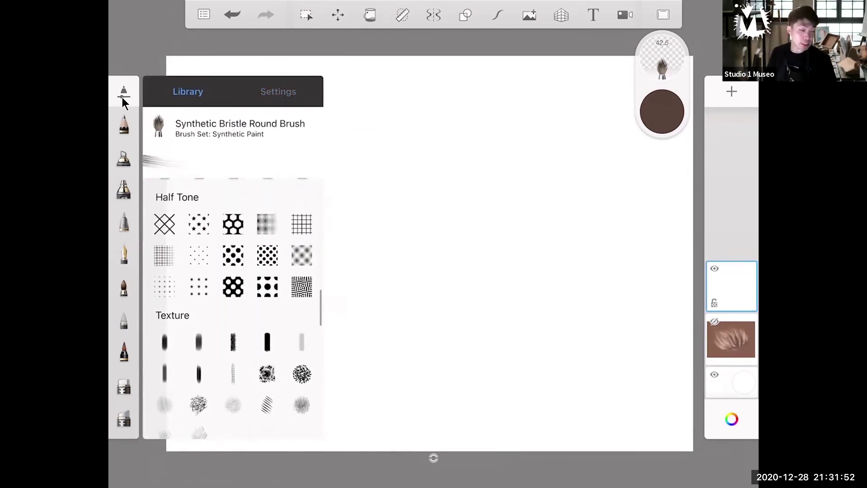
scroll(233, 307, "up", 1)
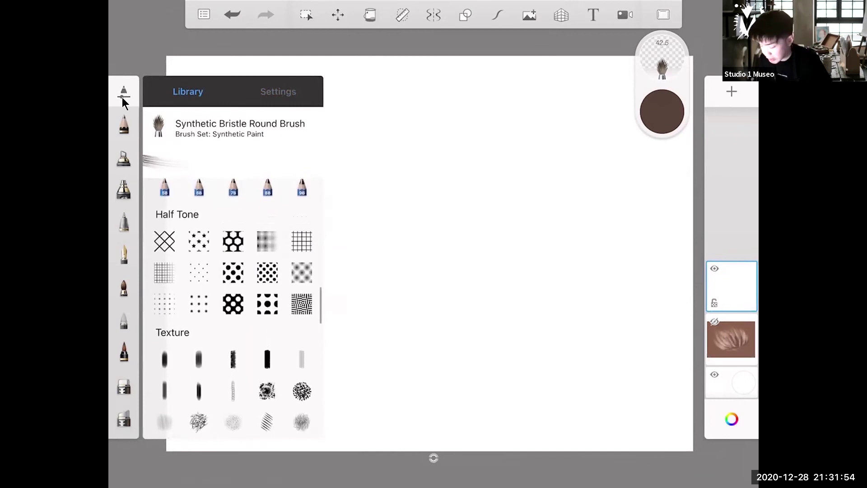
left_click(199, 241)
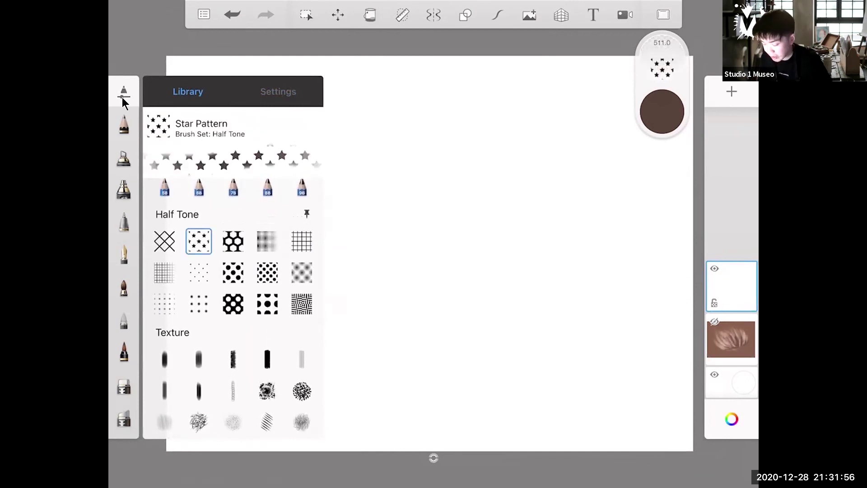
Paint a test star halftone stroke, undo it, and browse down to the Shape brushes
mouse_move(372, 213)
left_mouse_down()
mouse_move(533, 289)
mouse_move(429, 190)
mouse_move(429, 253)
mouse_move(452, 253)
left_mouse_up()
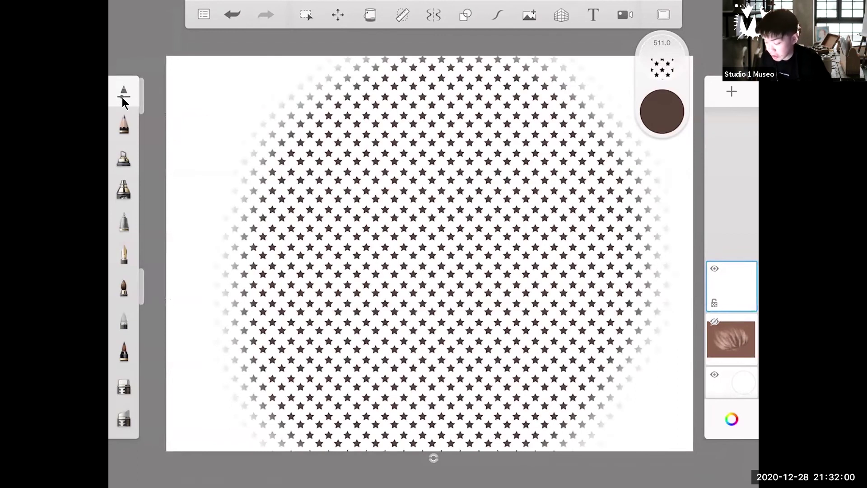
key("ctrl+z")
left_click(123, 101)
scroll(233, 294, "down", 2)
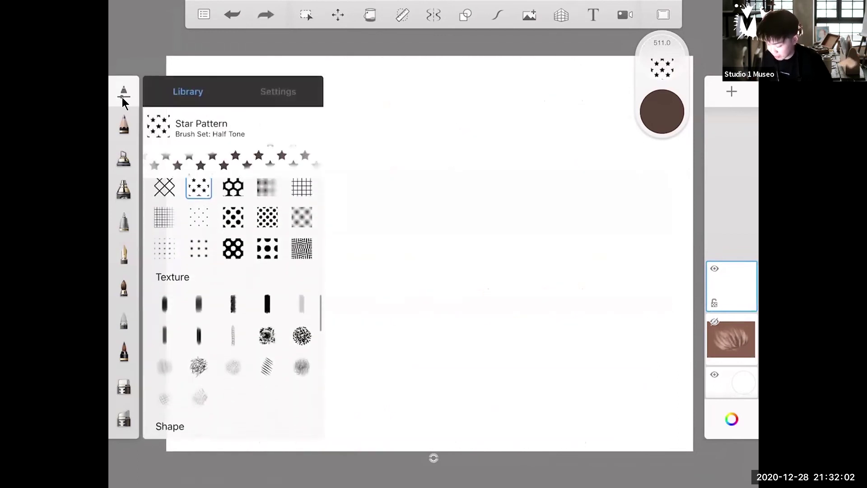
scroll(232, 294, "down", 4)
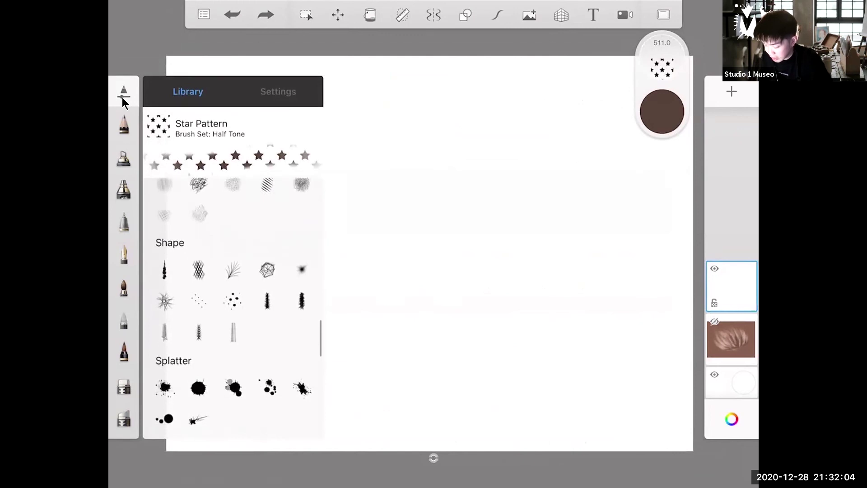
Draw a looping spiky S-shaped stroke with the Anemone_2 Shape brush
left_click(165, 300)
scroll(232, 293, "down", 1)
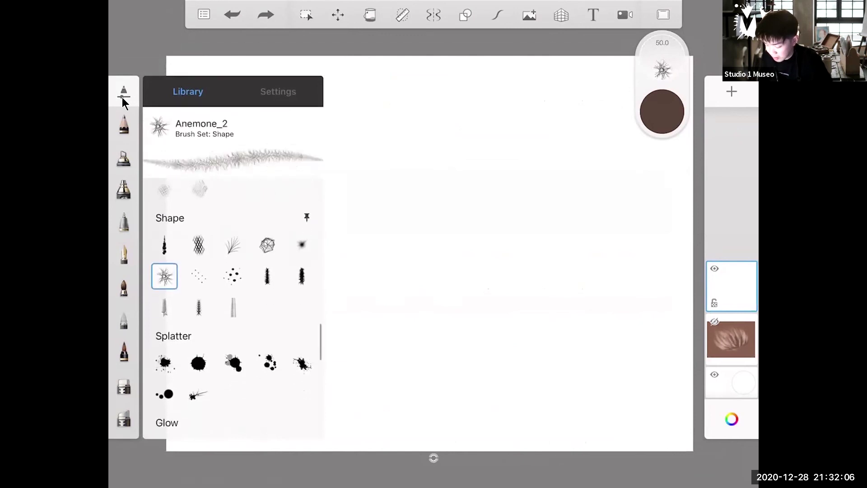
mouse_move(362, 290)
left_mouse_down()
mouse_move(416, 345)
mouse_move(500, 225)
mouse_move(442, 320)
mouse_move(581, 333)
mouse_move(592, 344)
left_mouse_up()
scroll(452, 329, "up", 5)
scroll(452, 271, "up", 3)
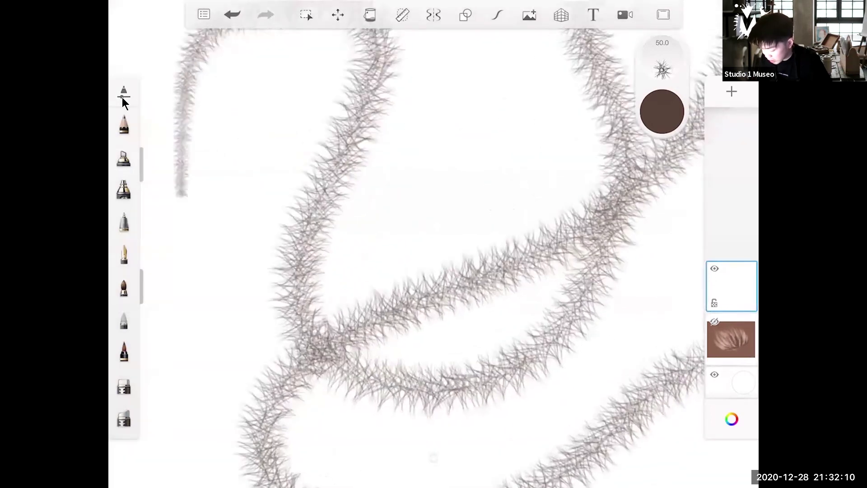
scroll(451, 271, "down", 8)
scroll(451, 271, "up", 6)
scroll(451, 271, "up", 2)
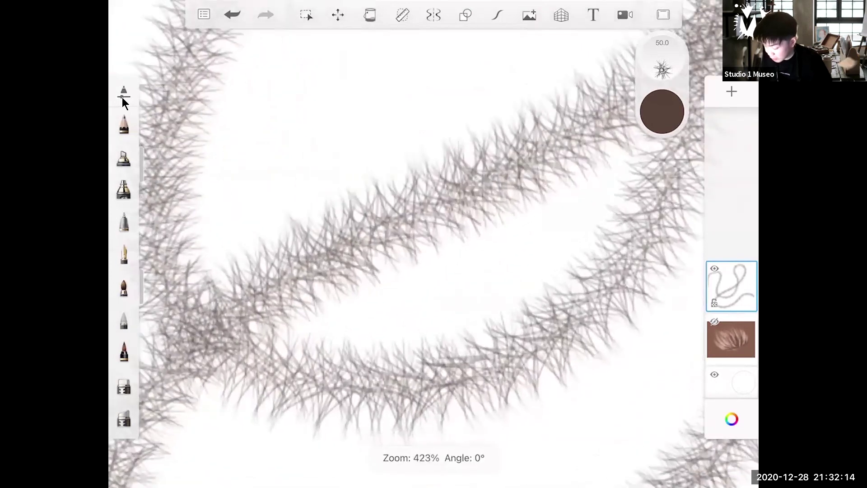
scroll(451, 271, "down", 3)
Build a dense dark brown Anemone_2 band along the page's bottom edge with repeated passes
mouse_move(363, 456)
left_mouse_down()
mouse_move(644, 409)
mouse_move(587, 425)
left_mouse_up()
mouse_move(655, 409)
left_mouse_down()
mouse_move(348, 465)
mouse_move(357, 465)
left_mouse_up()
left_click_drag(487, 443, 646, 415)
left_click_drag(511, 428, 433, 457)
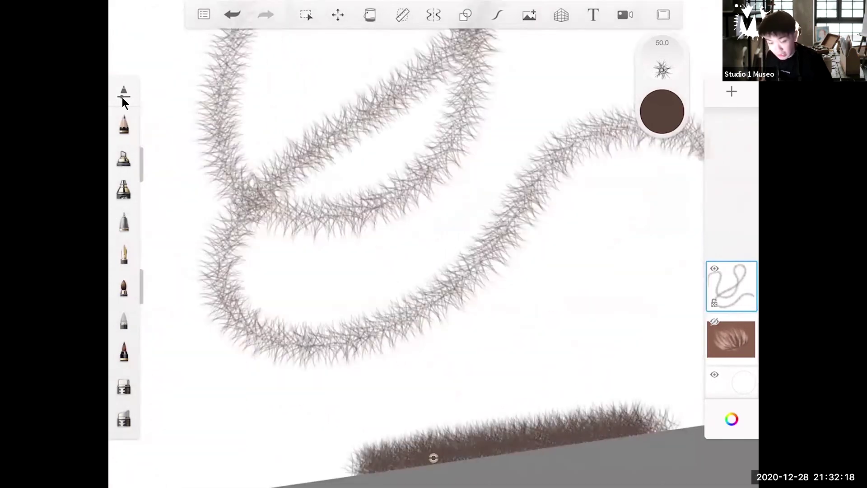
scroll(434, 457, "down", 2)
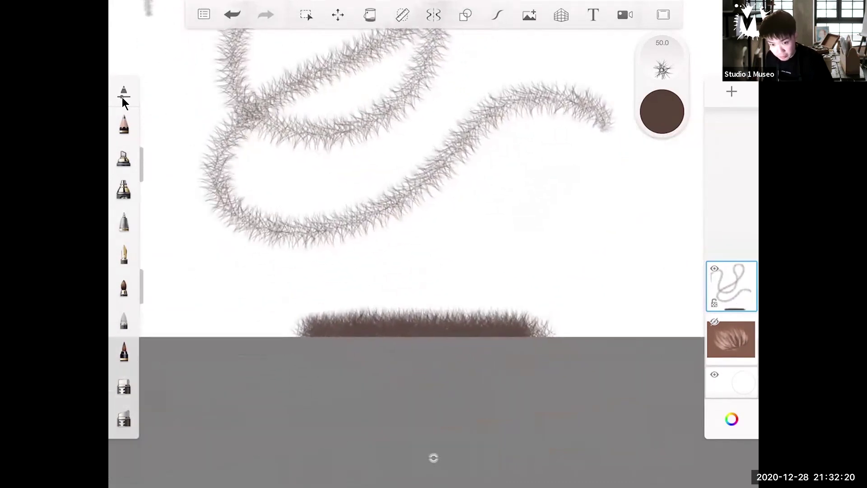
scroll(434, 458, "down", 3)
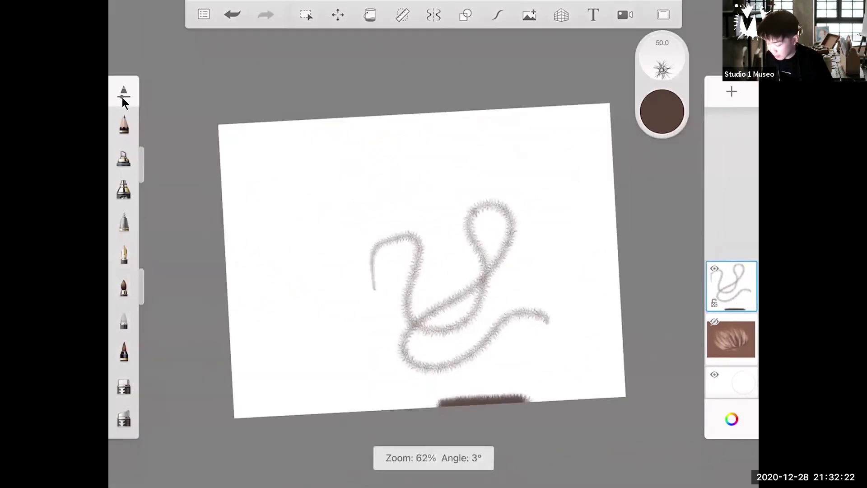
scroll(433, 458, "up", 3)
left_click(124, 94)
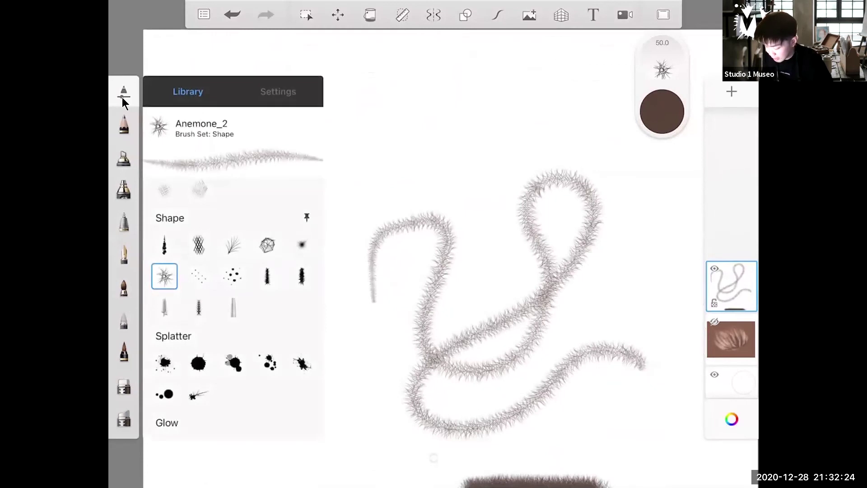
Dab brown Paint Splatter 3 splatters down the left side and across the spiky strokes
scroll(236, 307, "down", 1)
left_click(233, 332)
mouse_move(382, 73)
left_mouse_down()
mouse_move(341, 325)
mouse_move(217, 203)
left_mouse_up()
left_click_drag(311, 332, 384, 398)
left_click_drag(451, 244, 511, 275)
Switch to the Drops brush from the Shape set
left_click(123, 98)
scroll(233, 294, "down", 5)
scroll(233, 294, "down", 10)
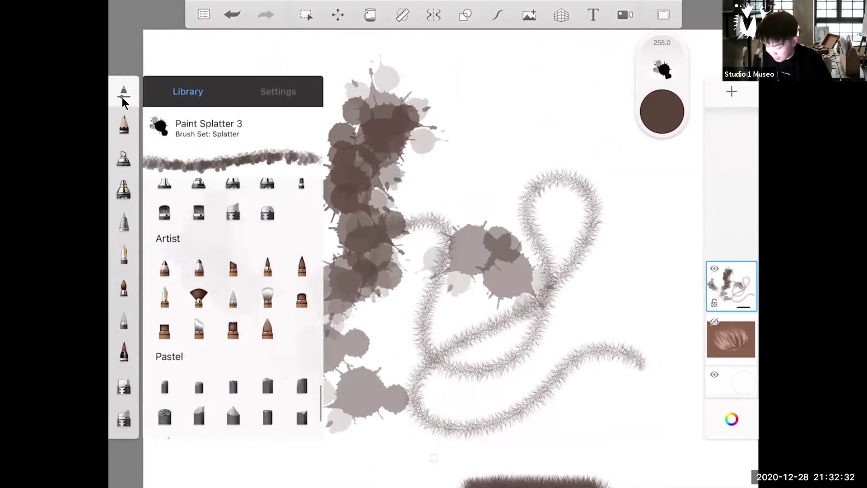
scroll(233, 294, "up", 15)
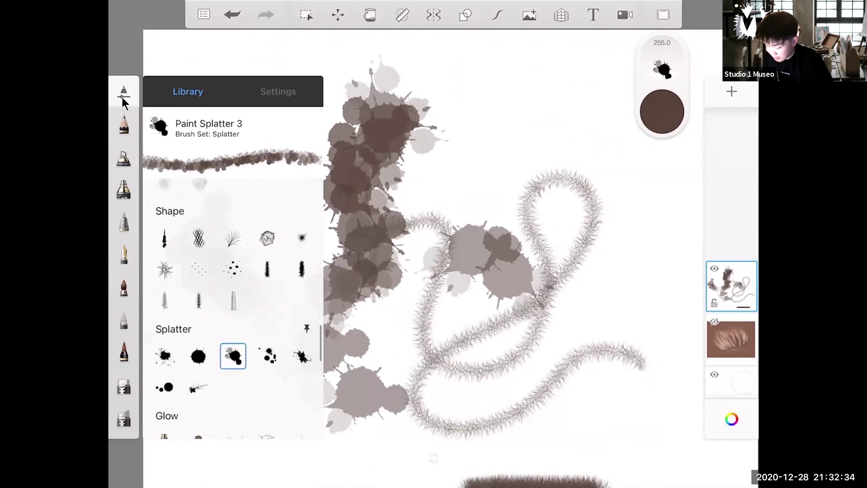
scroll(233, 293, "up", 2)
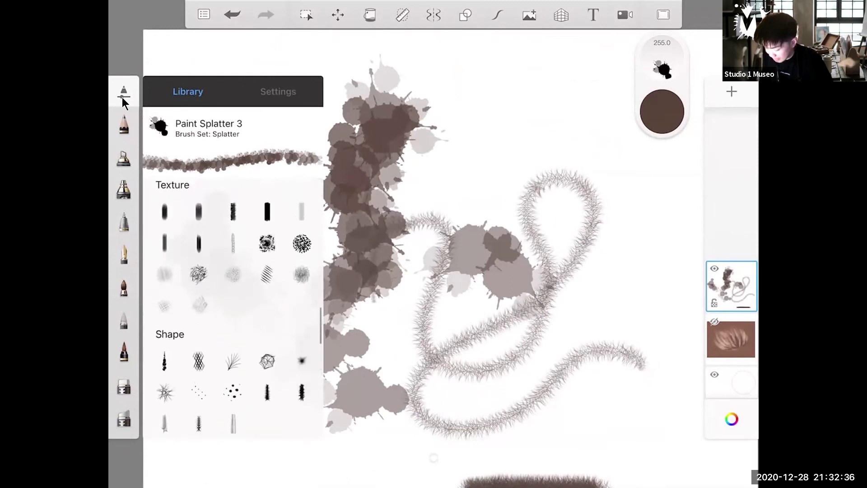
left_click(233, 392)
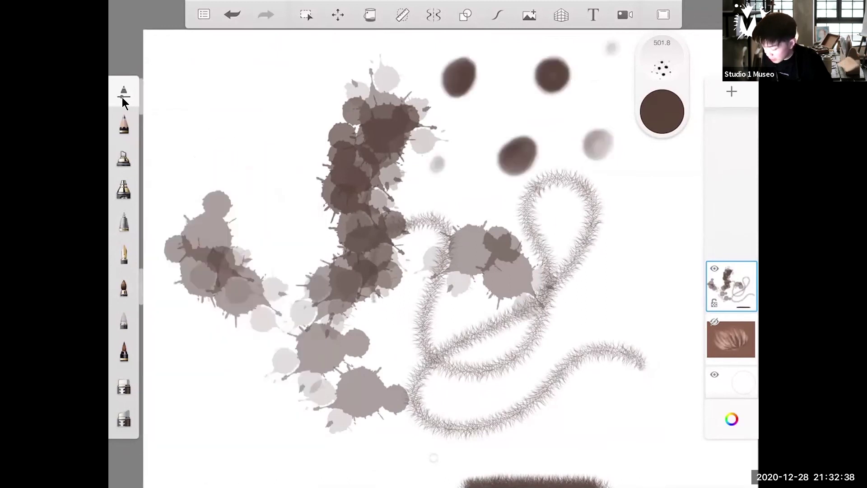
scroll(433, 253, "down", 5)
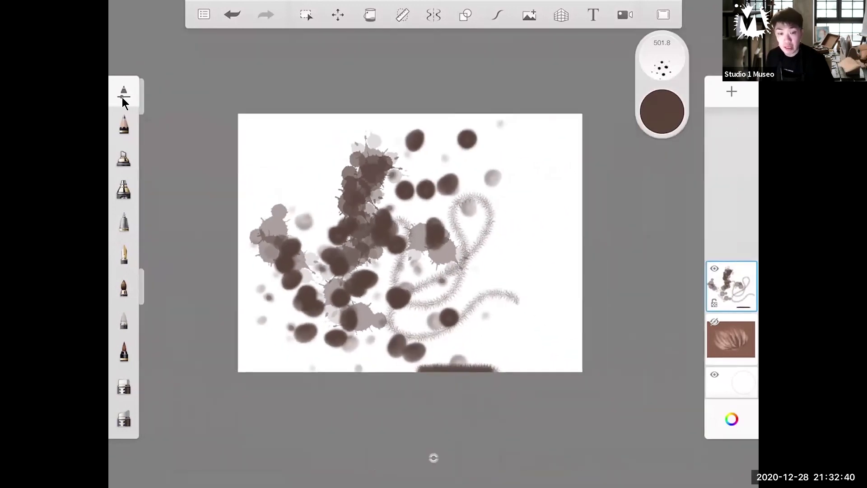
scroll(350, 263, "up", 3)
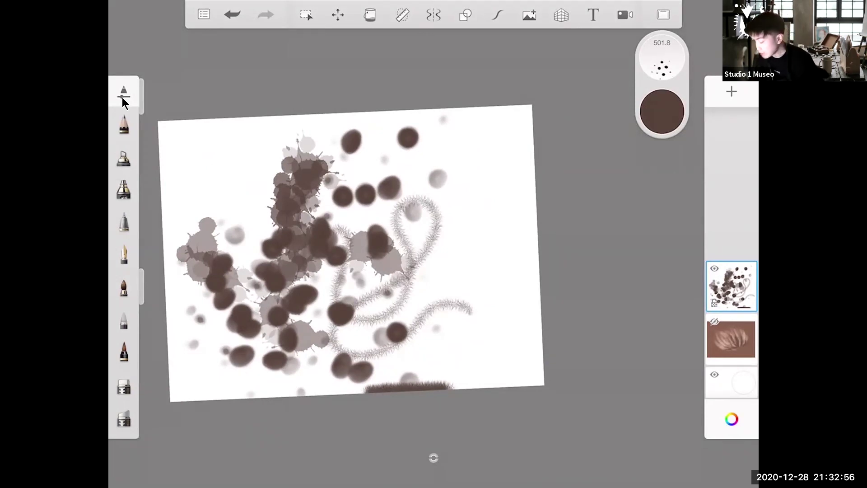
Hide the brush-sample test layer and make the brown fur layer visible again
left_click(714, 269)
left_click(714, 321)
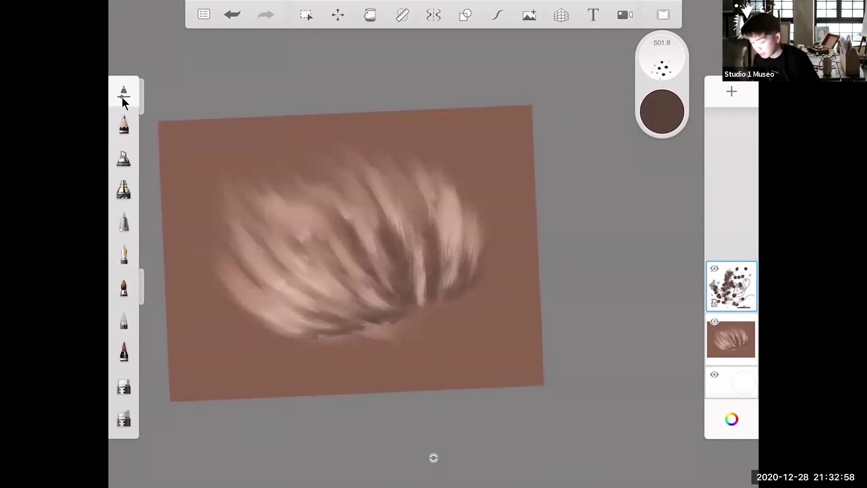
scroll(357, 253, "up", 3)
scroll(357, 253, "down", 2)
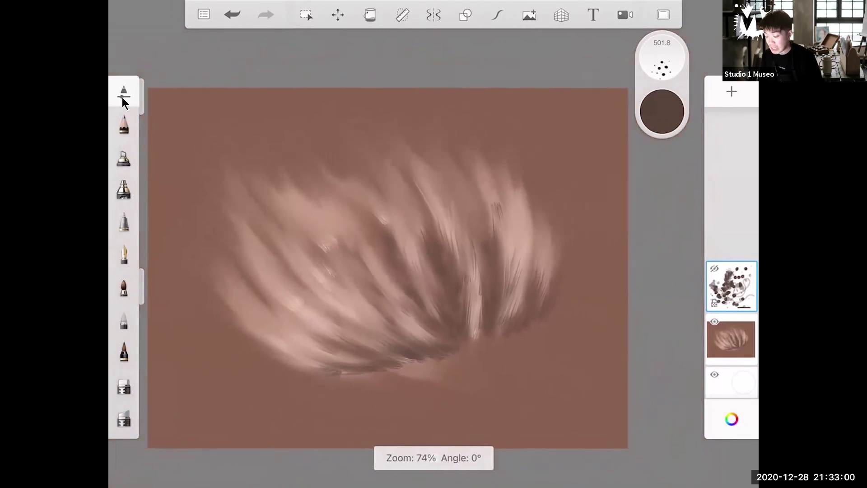
scroll(357, 253, "up", 2)
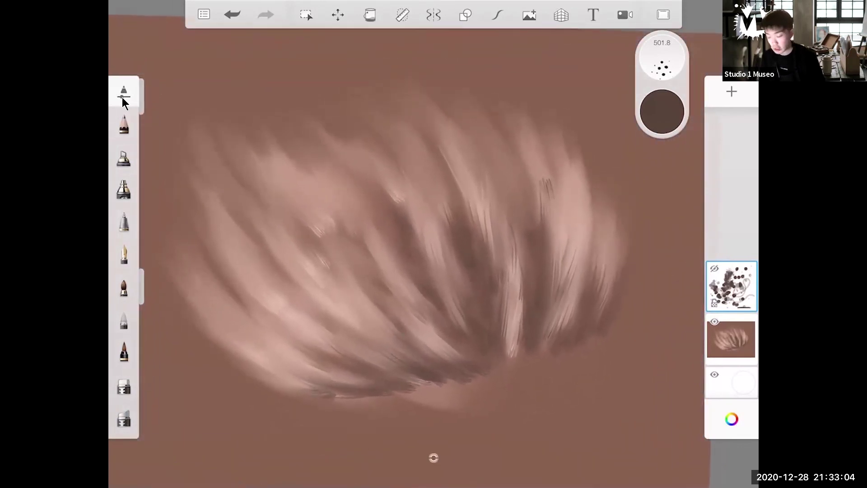
scroll(357, 253, "up", 4)
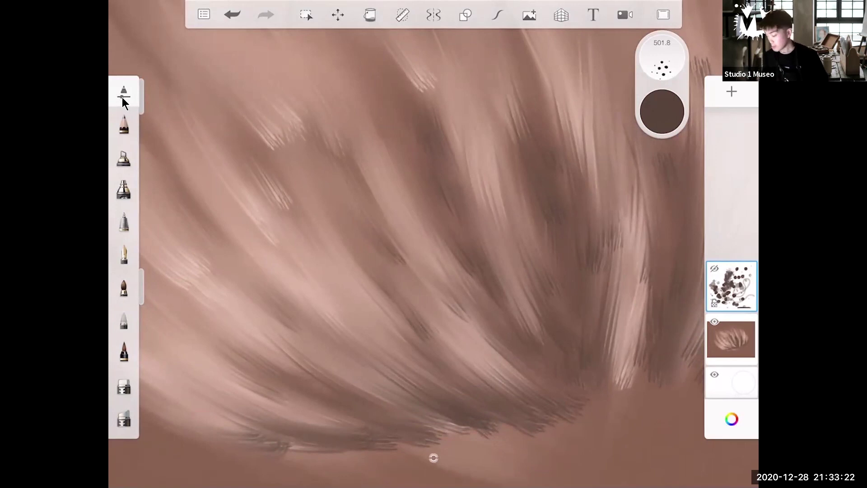
scroll(434, 244, "down", 8)
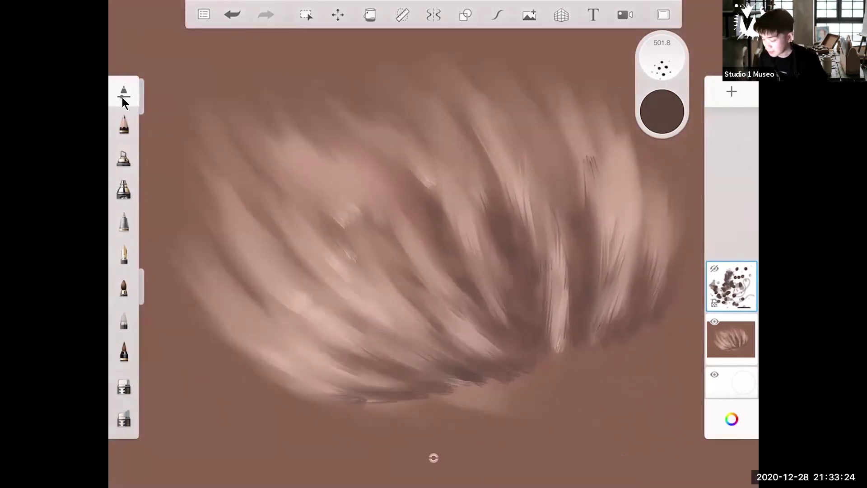
scroll(433, 244, "up", 5)
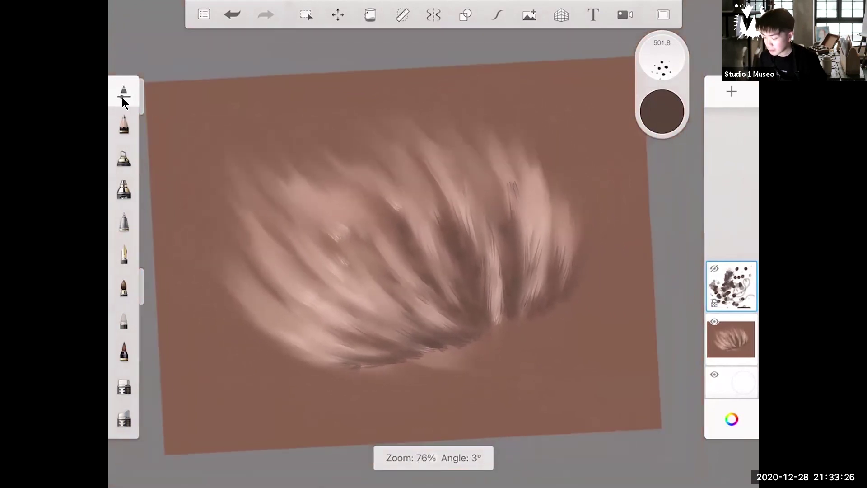
scroll(434, 244, "down", 3)
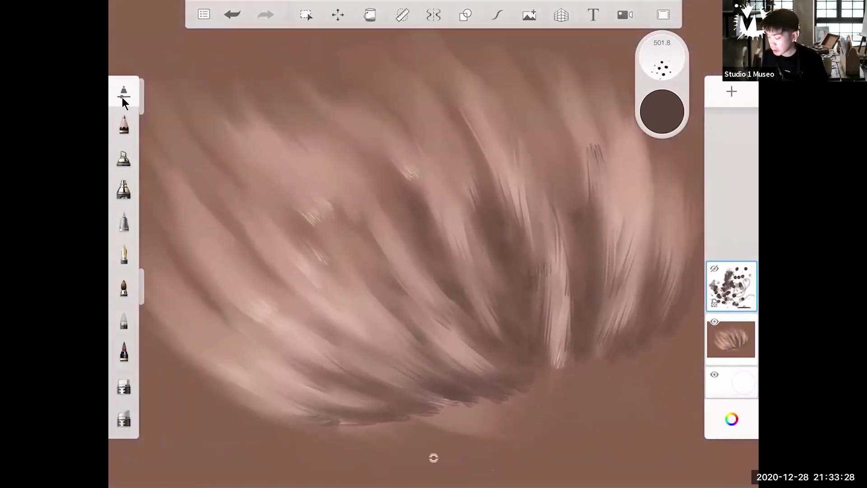
scroll(434, 244, "up", 3)
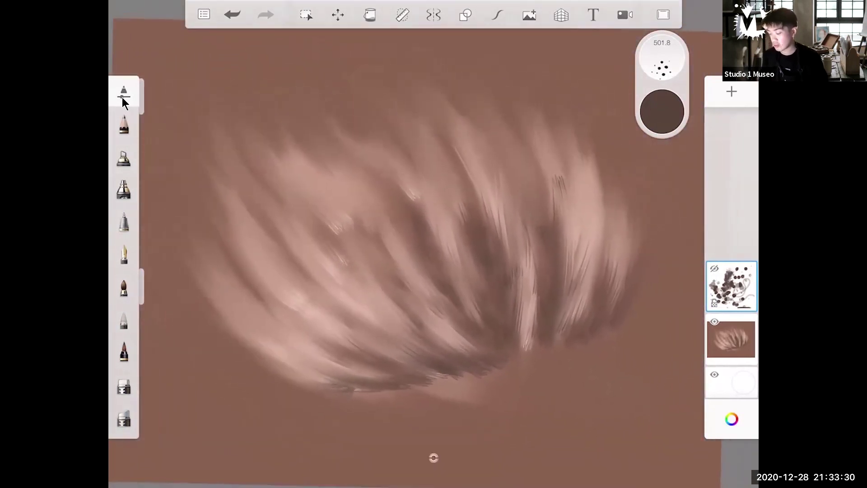